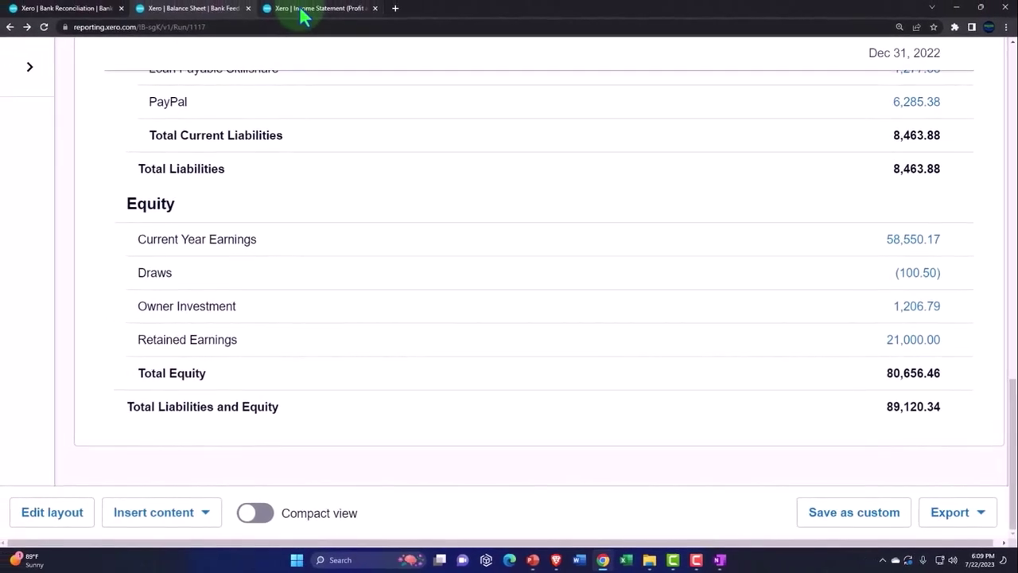
Step: Compare net income on the Income Statement with current year earnings in the Balance Sheet's equity section
left_click(302, 16)
scroll(253, 149, "up", 1)
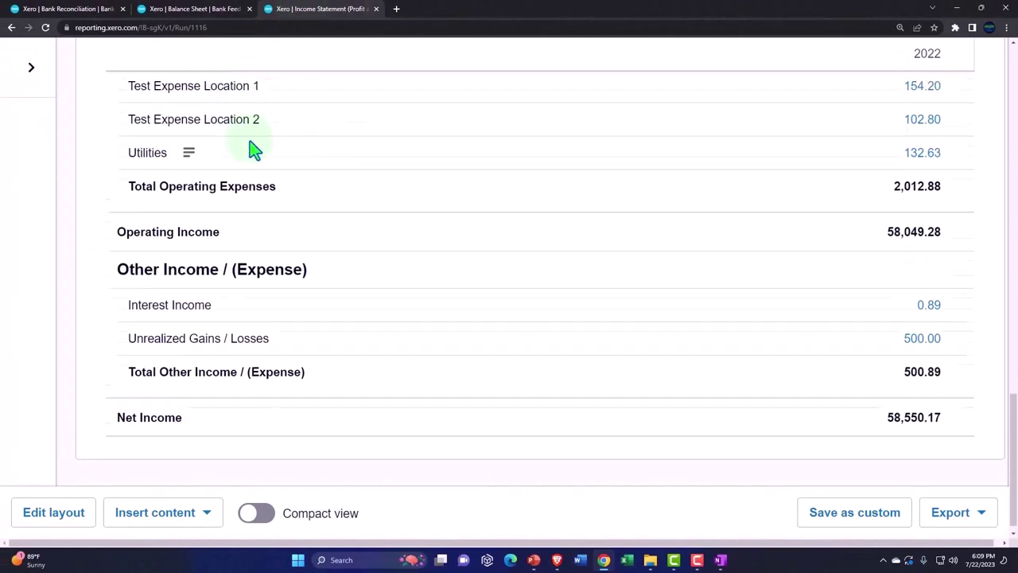
scroll(253, 150, "up", 5)
left_click(210, 9)
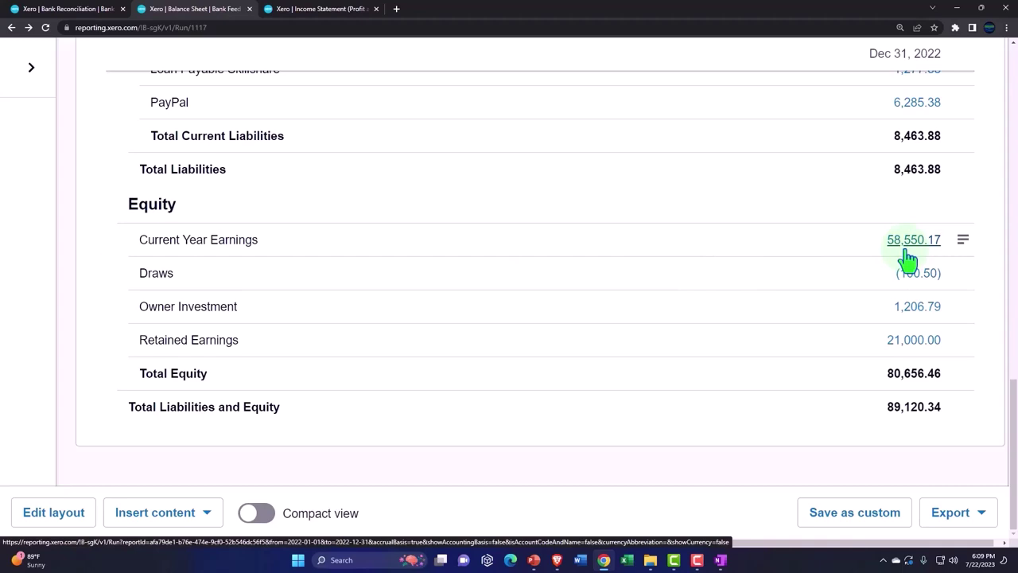
left_click(335, 14)
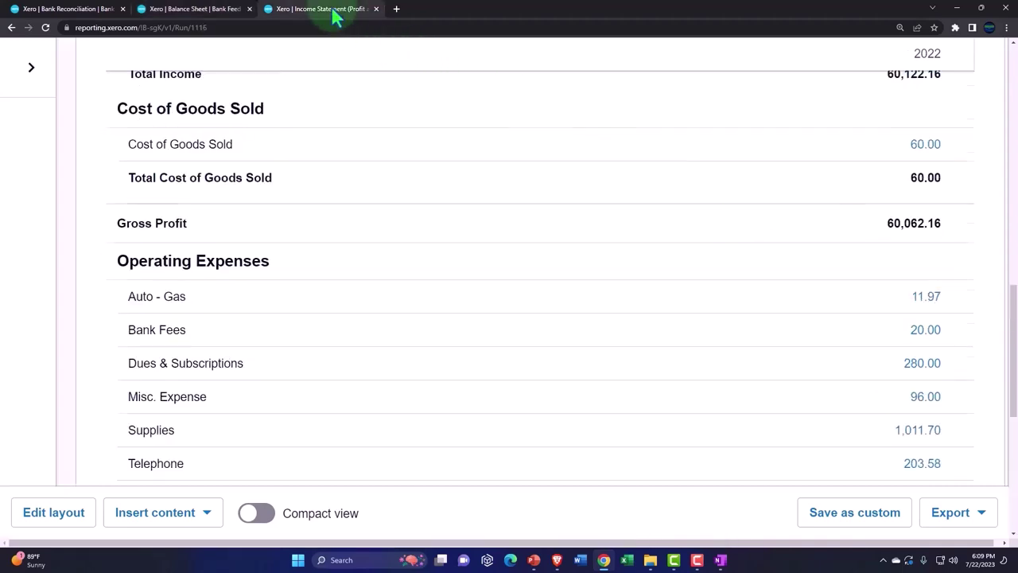
Step: Examine the Income Statement from its heading through the income accounts to cost of goods sold
scroll(381, 205, "up", 7)
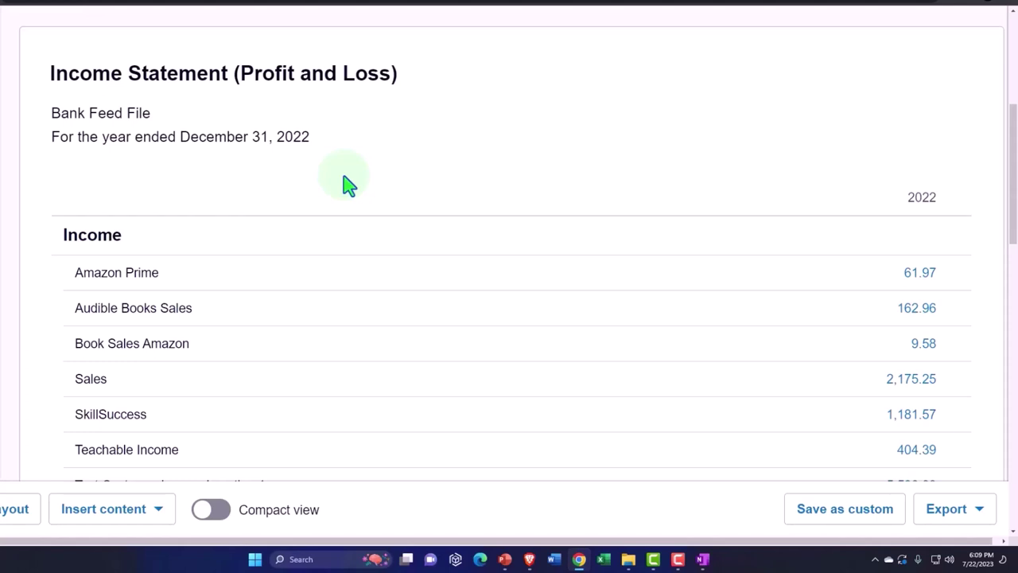
scroll(350, 184, "down", 3)
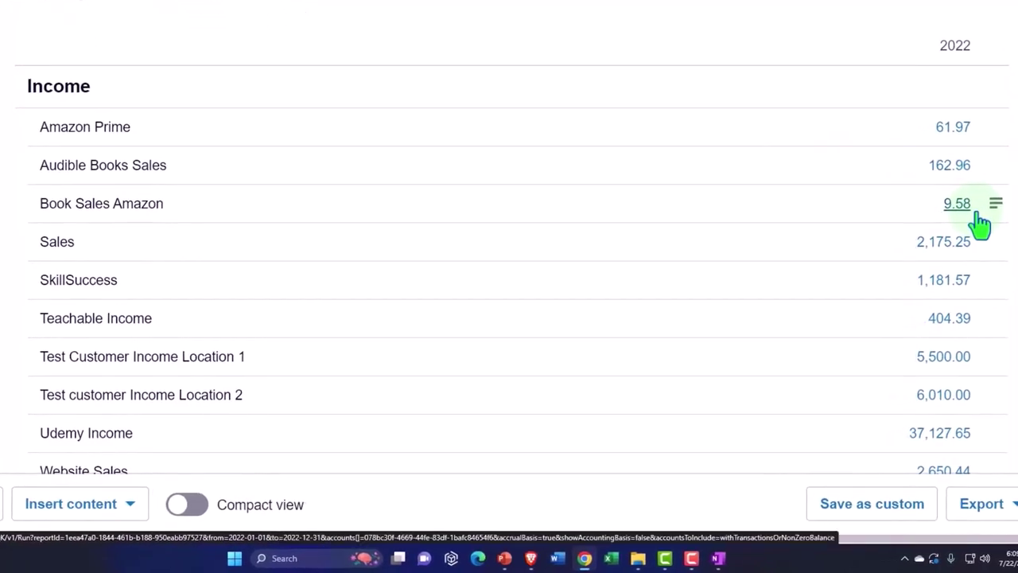
scroll(980, 225, "down", 1)
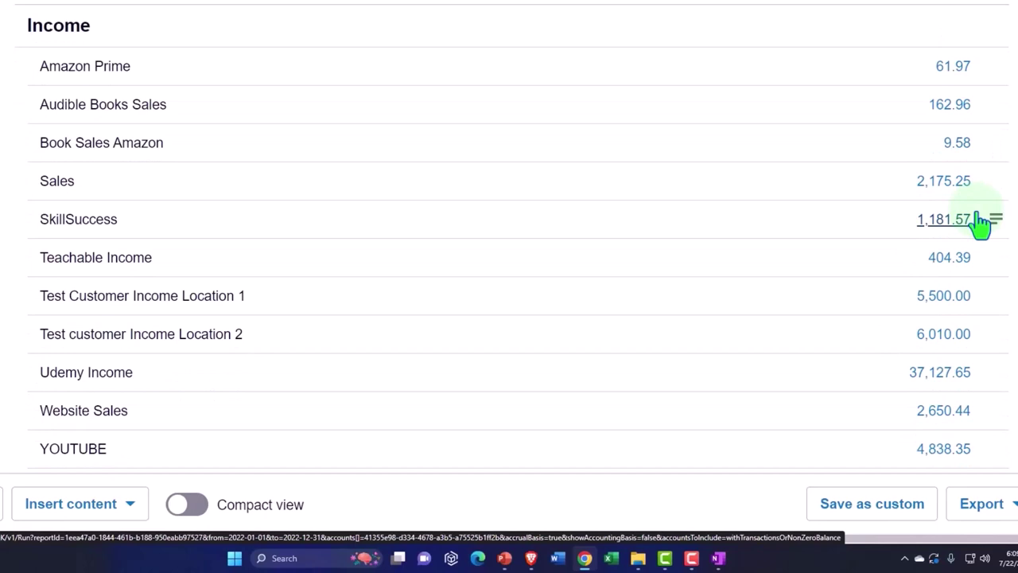
scroll(979, 225, "down", 3)
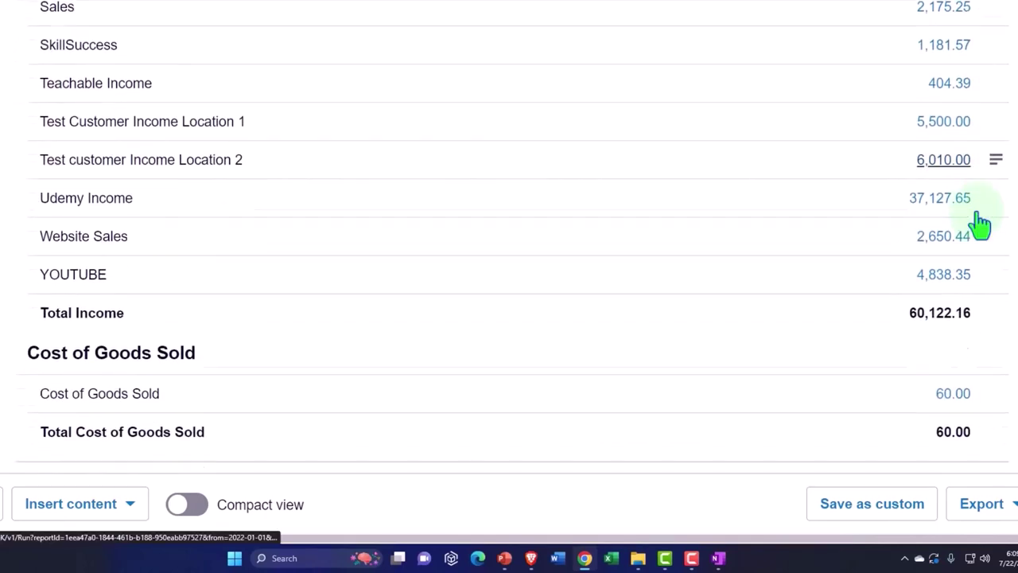
scroll(980, 225, "down", 2)
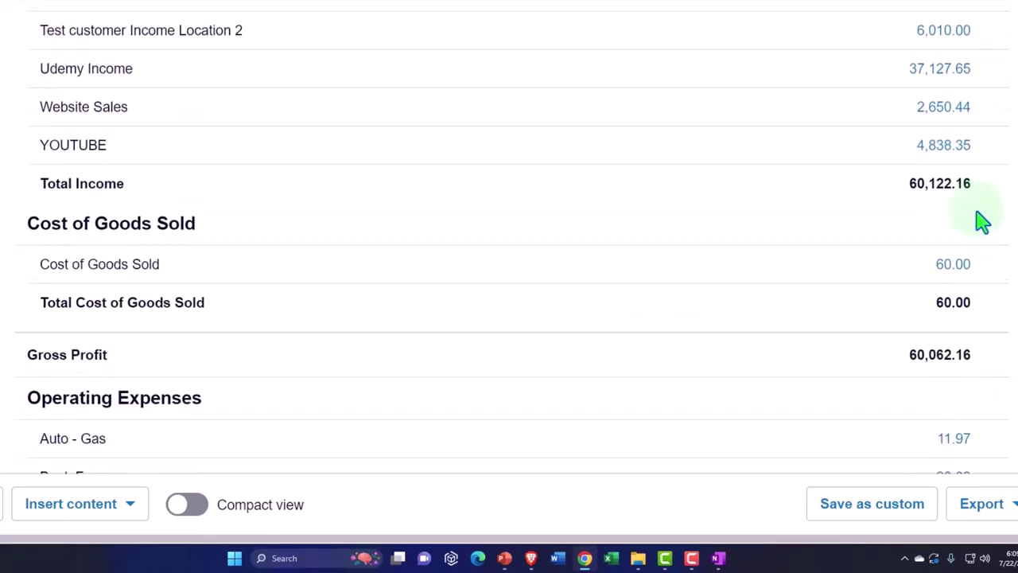
scroll(982, 221, "down", 1)
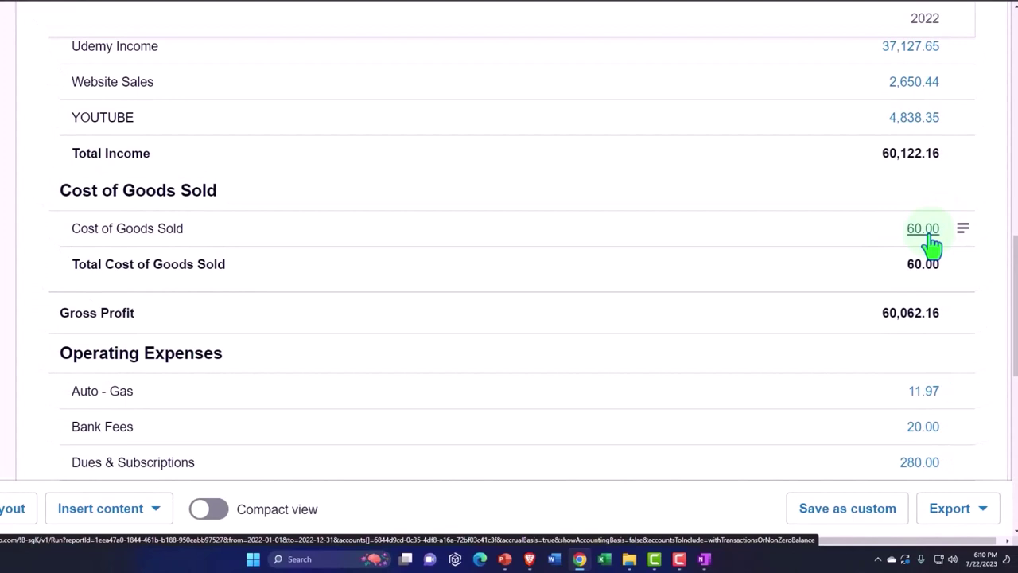
Step: Review gross profit, operating expenses, other income and net income, and return to the Balance Sheet's equity section
scroll(931, 245, "down", 2)
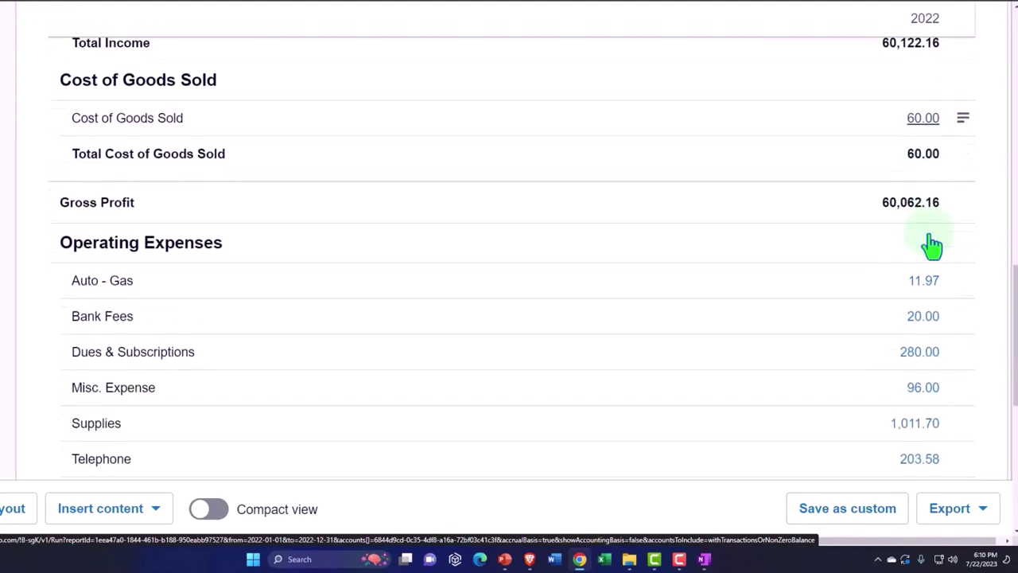
scroll(932, 245, "down", 1)
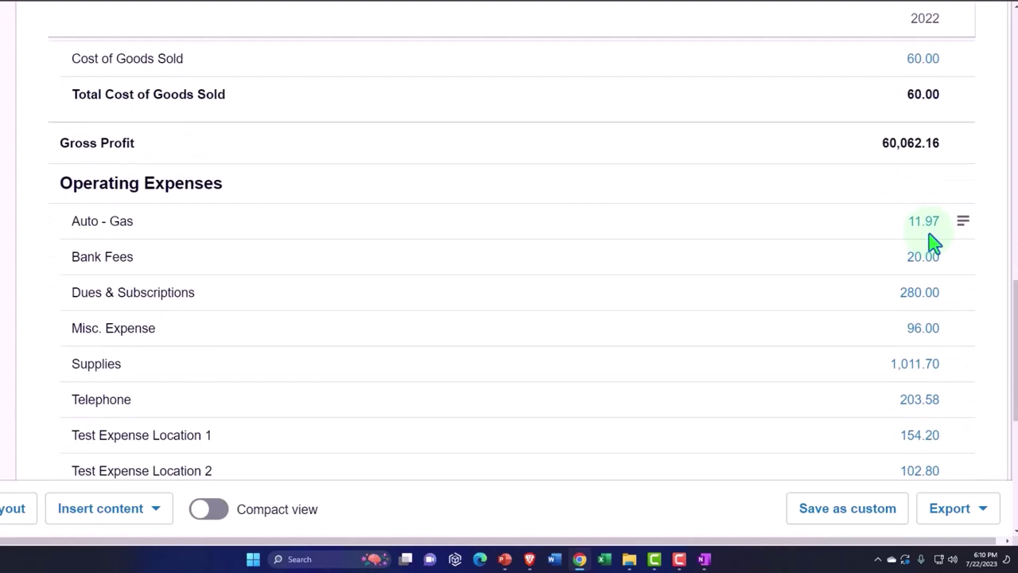
scroll(932, 245, "down", 1)
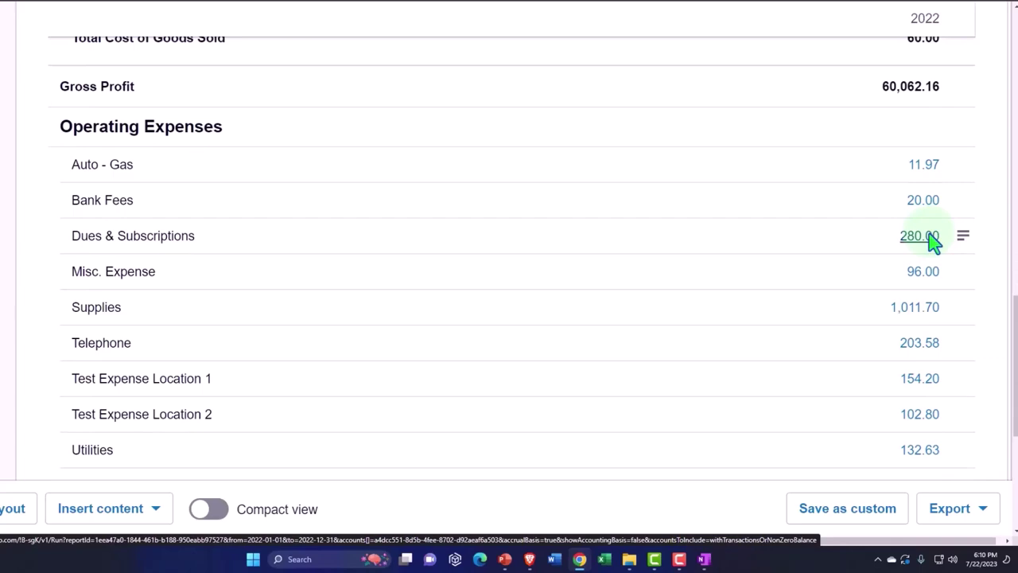
scroll(771, 269, "down", 1)
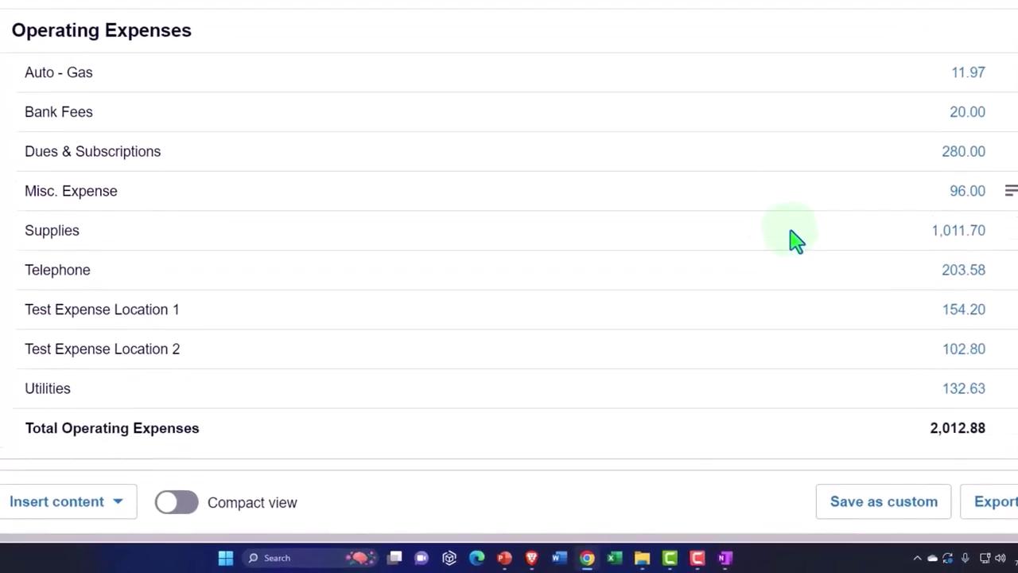
scroll(795, 239, "down", 2)
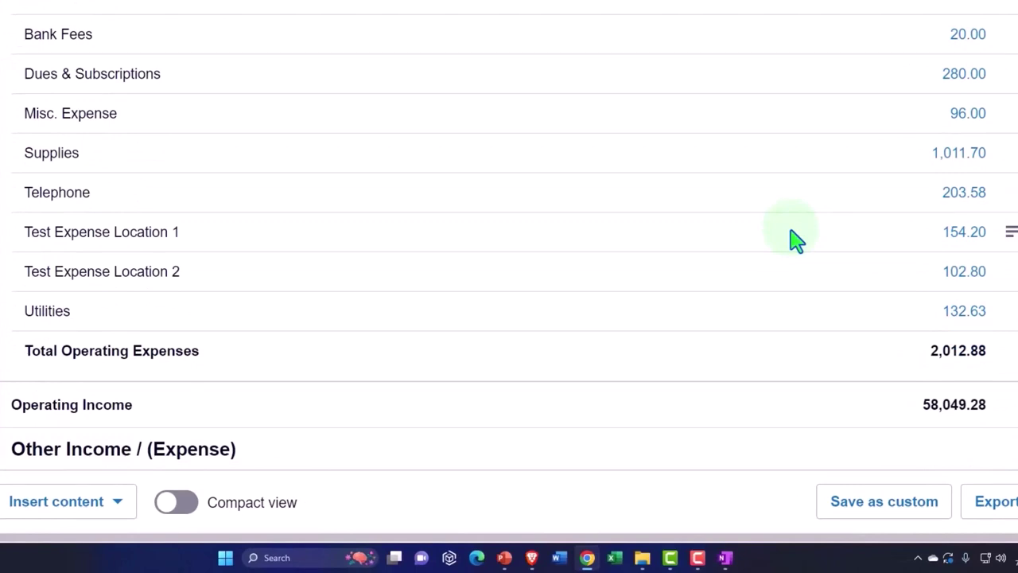
scroll(795, 239, "down", 5)
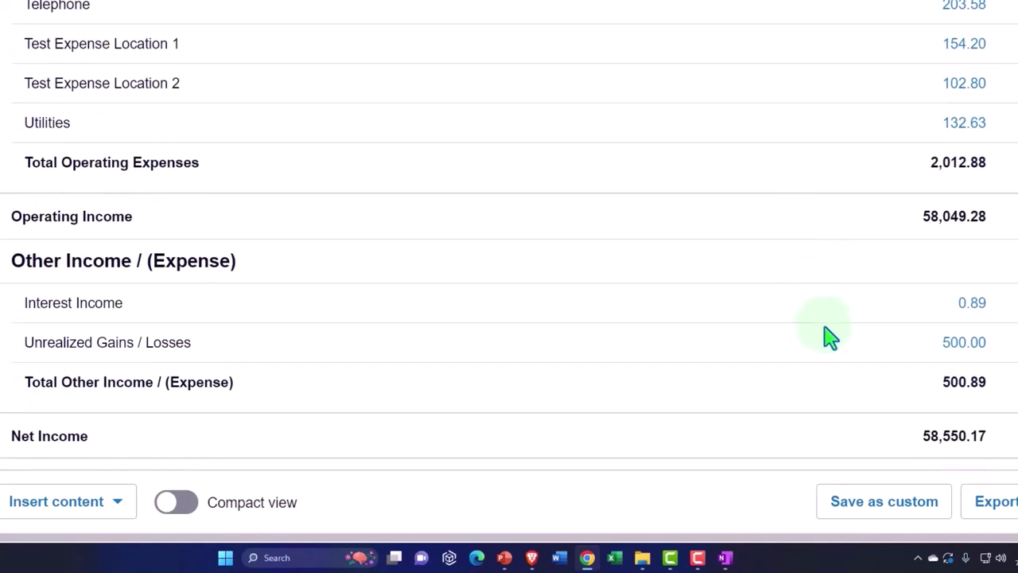
scroll(822, 336, "down", 2)
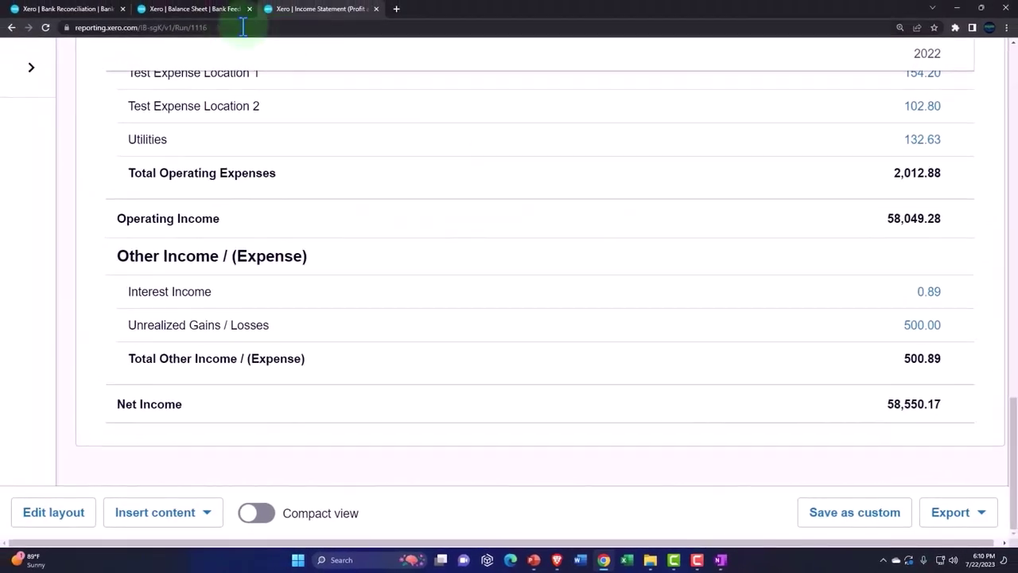
left_click(202, 10)
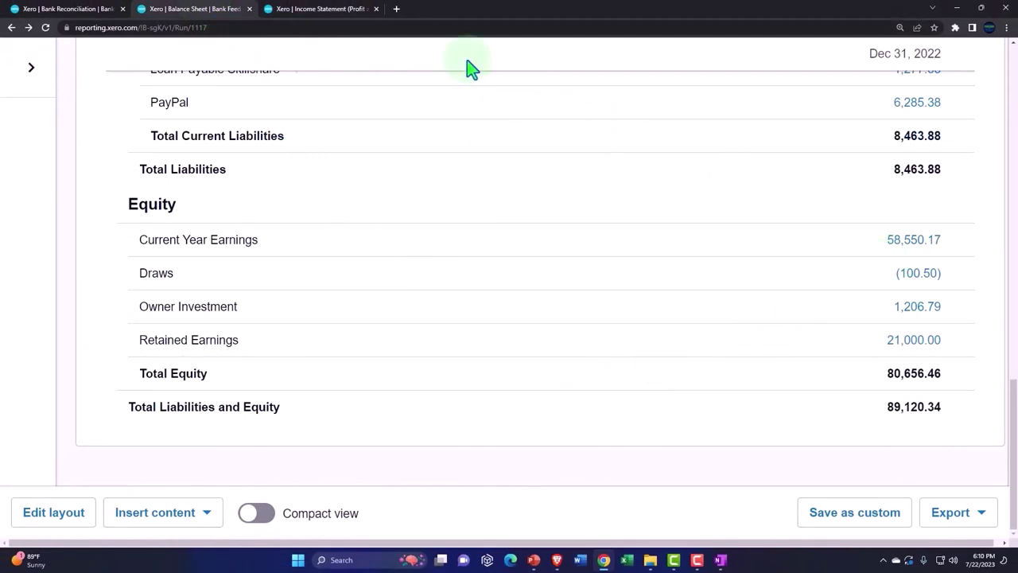
Step: Duplicate the Income Statement browser tab and open the Reports home page in the copy
left_click(313, 11)
right_click(314, 13)
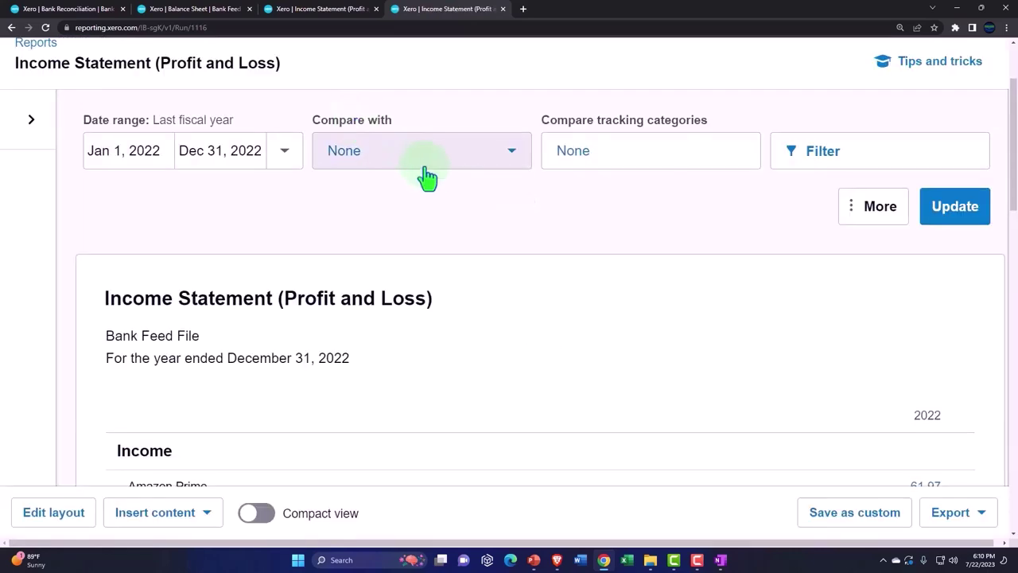
scroll(432, 177, "up", 2)
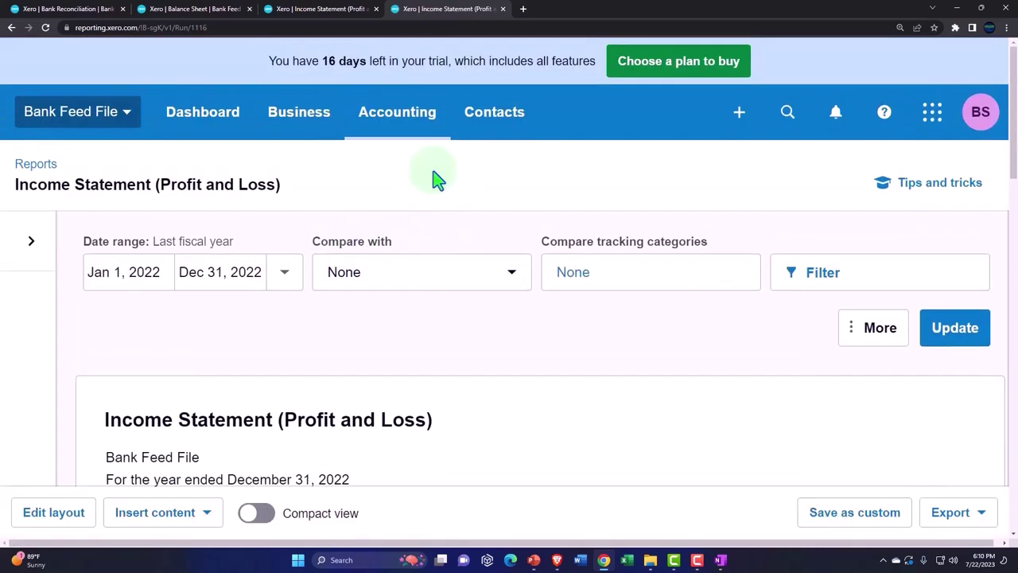
left_click(421, 128)
left_click(399, 228)
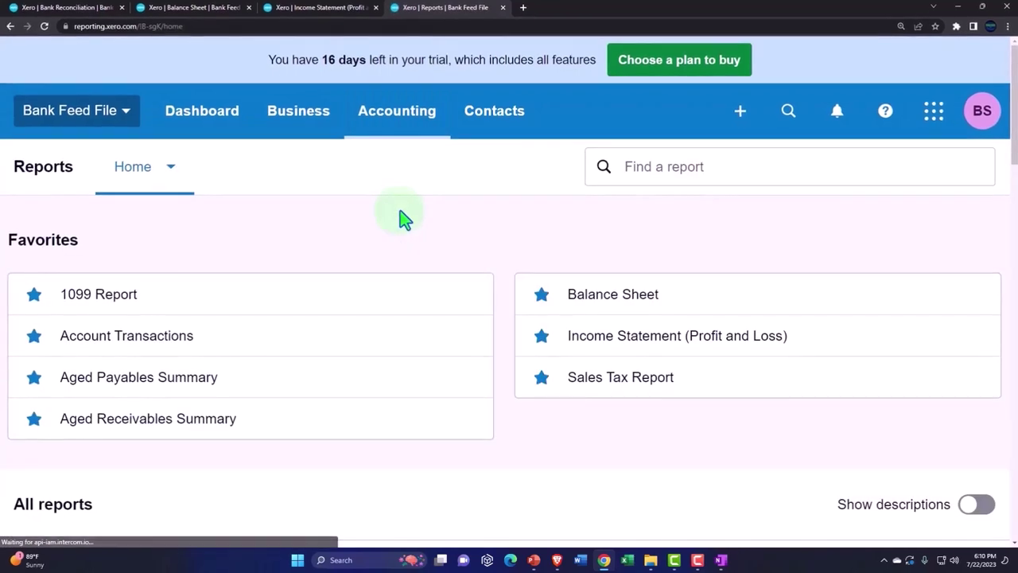
Step: Find Statement of Cash Flows - Direct Method under Financial statements and open it in a new browser tab
scroll(403, 213, "down", 5)
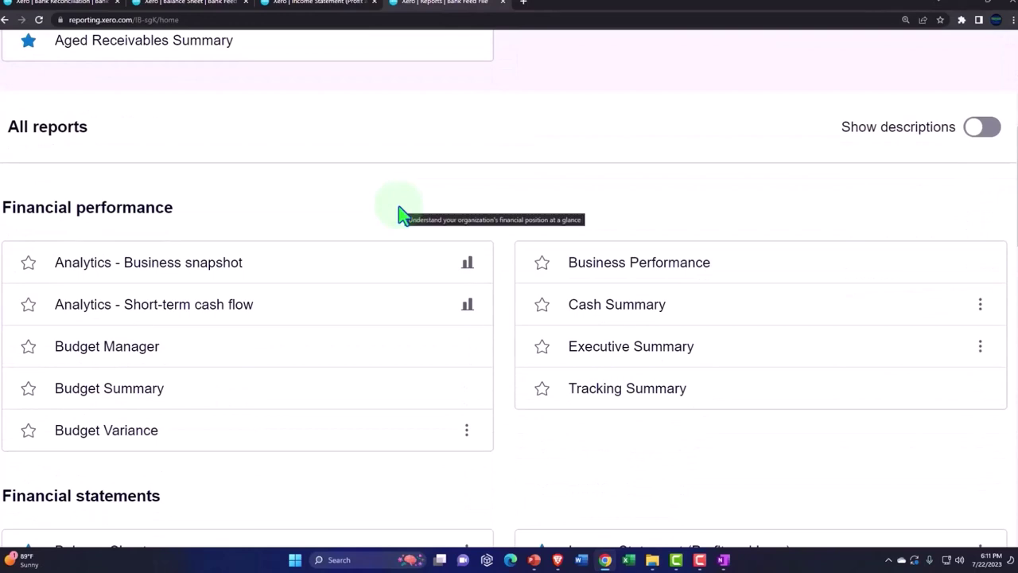
scroll(403, 213, "down", 2)
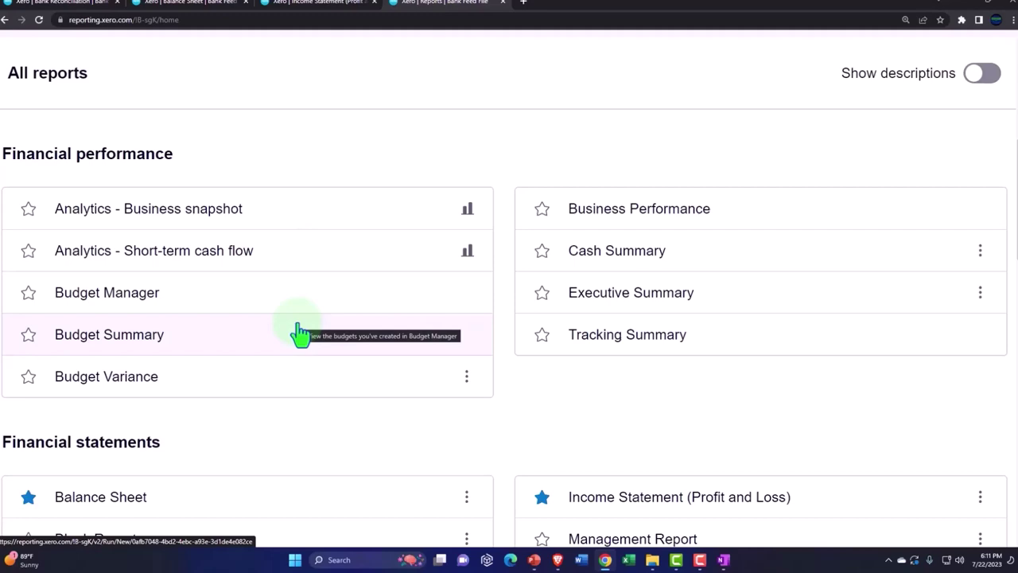
scroll(300, 333, "down", 4)
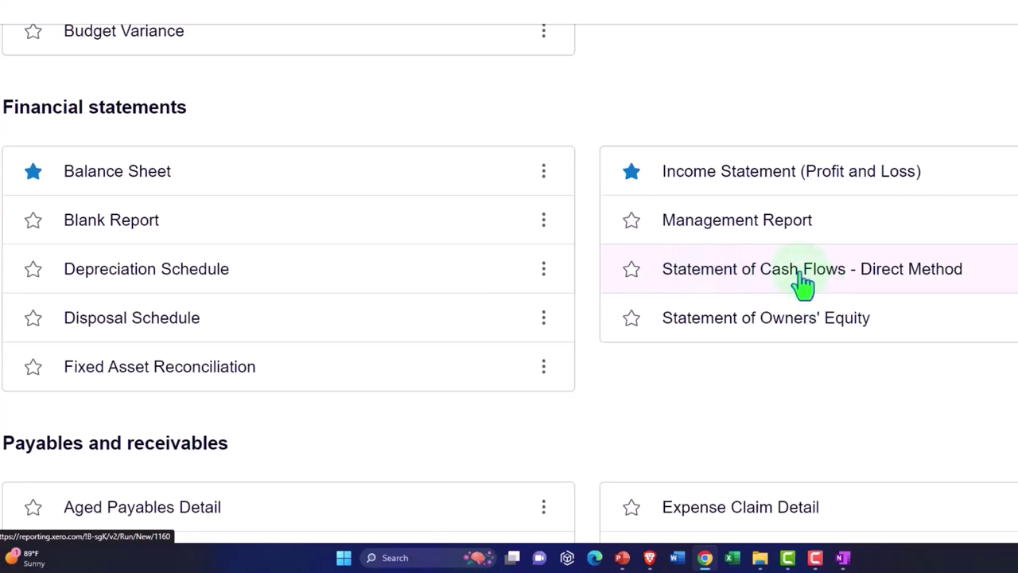
right_click(812, 280)
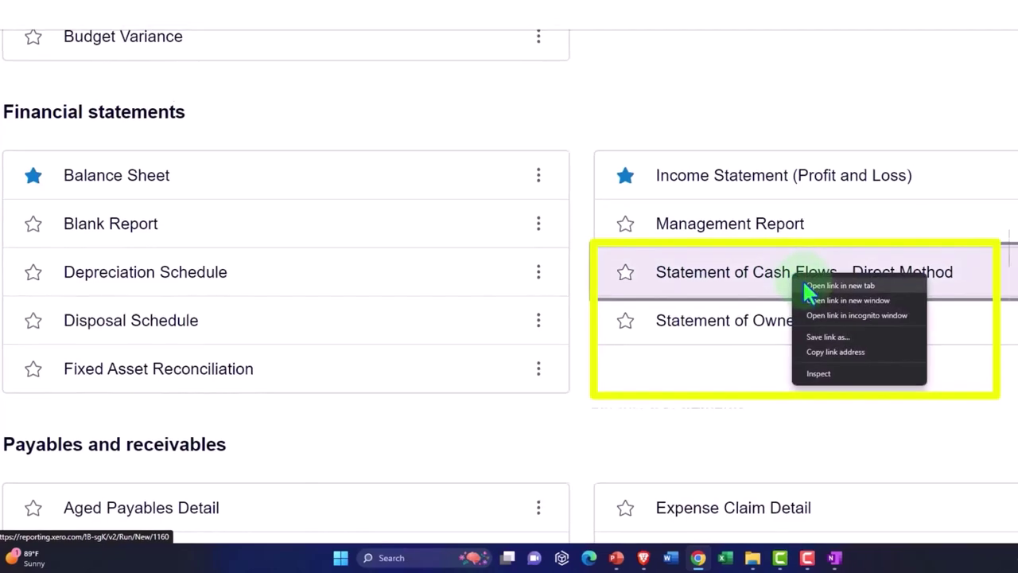
left_click(827, 282)
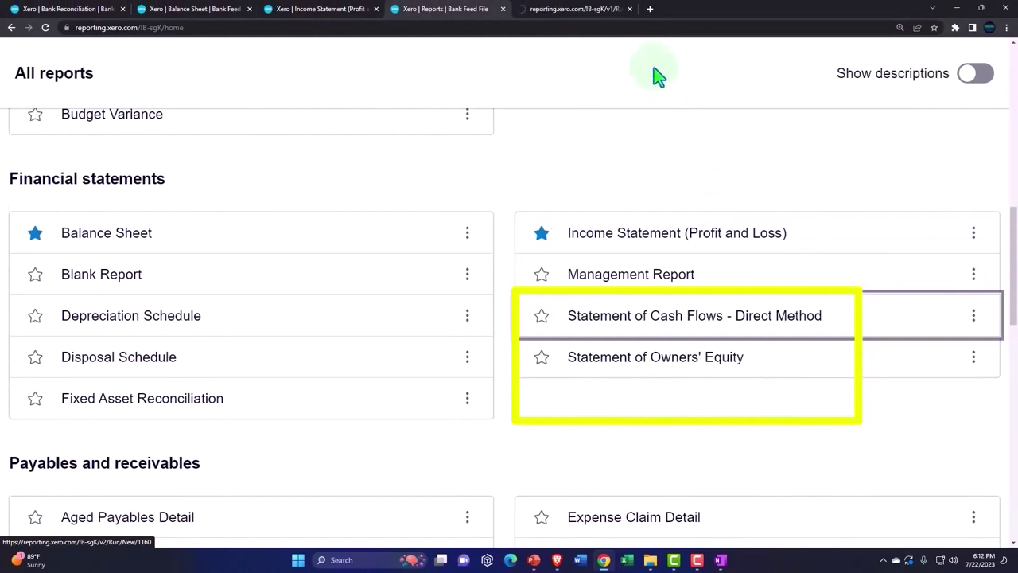
left_click(582, 11)
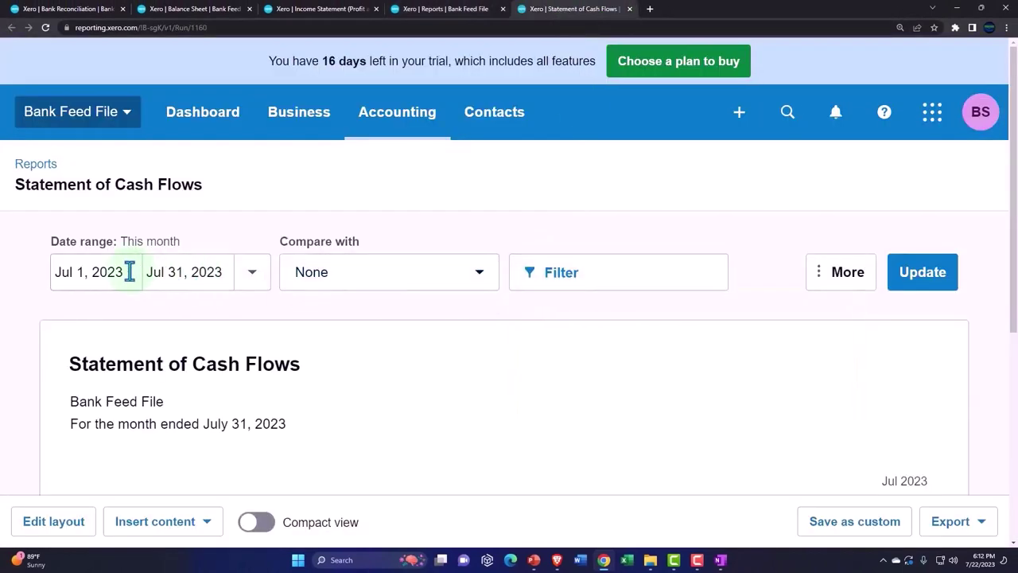
Step: Set the start date of the Statement of Cash Flows to Jan 1, 2022
left_click(129, 271)
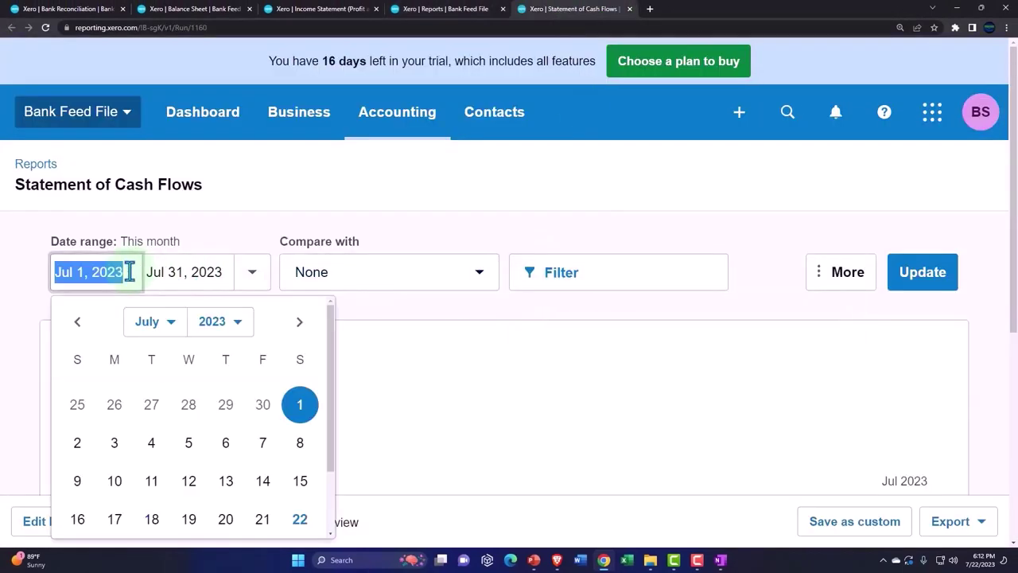
left_click(161, 334)
left_click(156, 342)
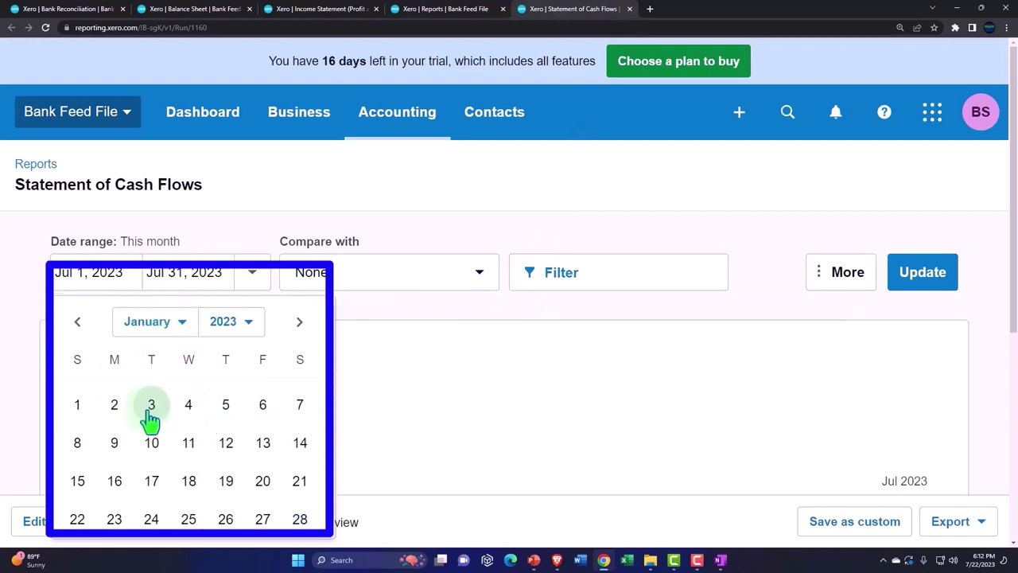
left_click(79, 407)
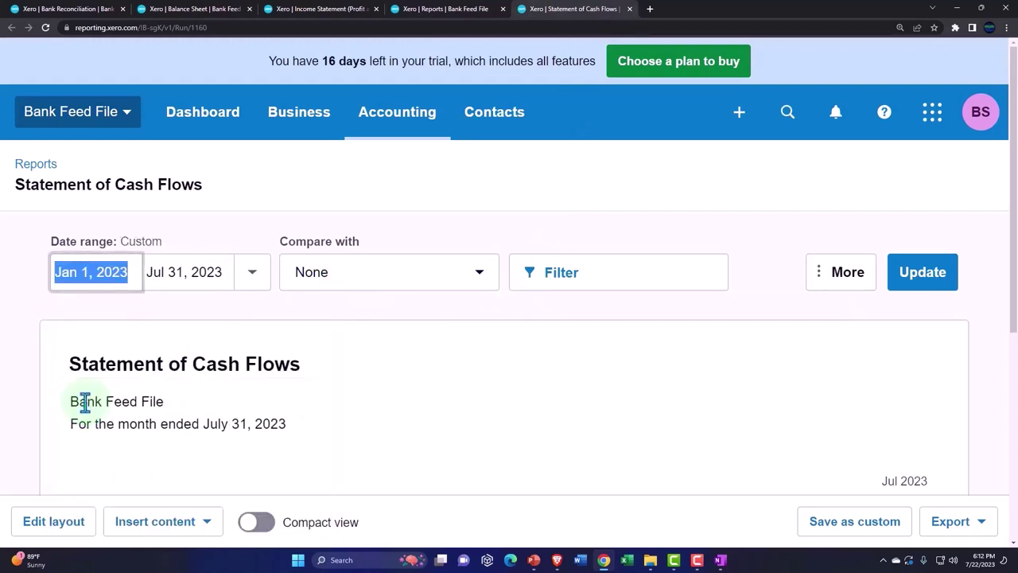
left_click(126, 275)
left_click(243, 326)
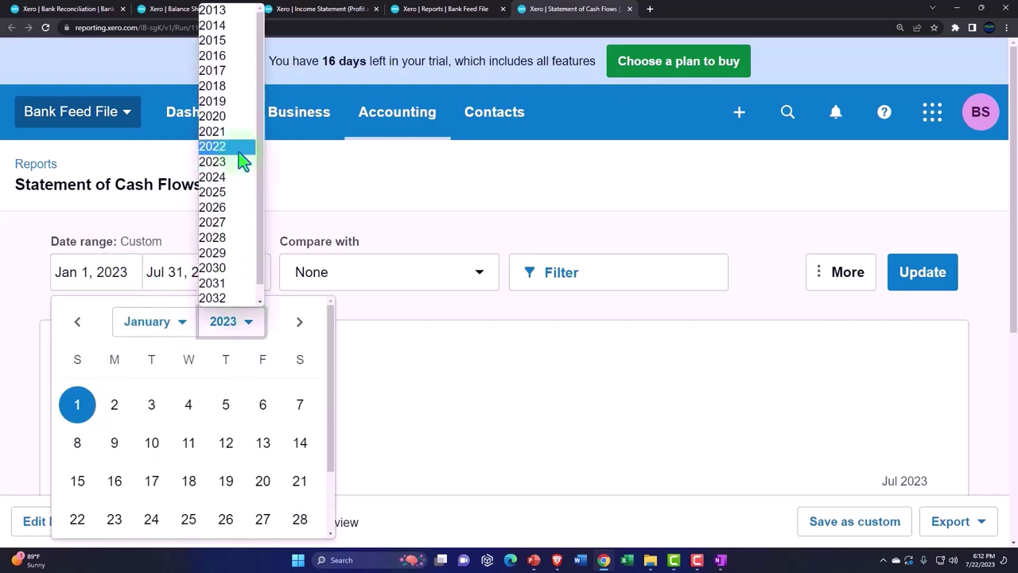
left_click(239, 149)
left_click(300, 403)
Step: Set the end date of the Statement of Cash Flows to Nov 30, 2022
left_click(212, 275)
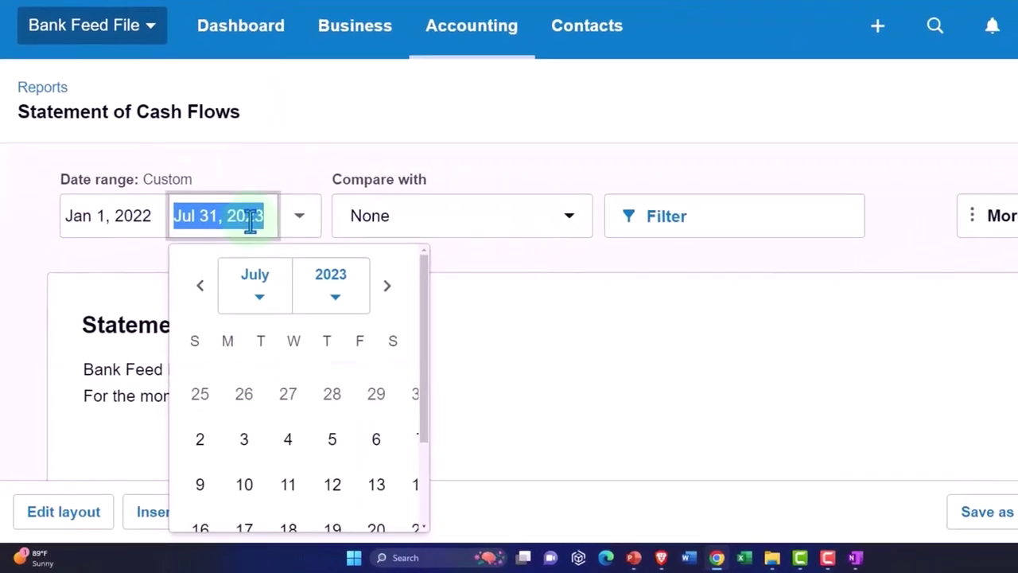
left_click(263, 288)
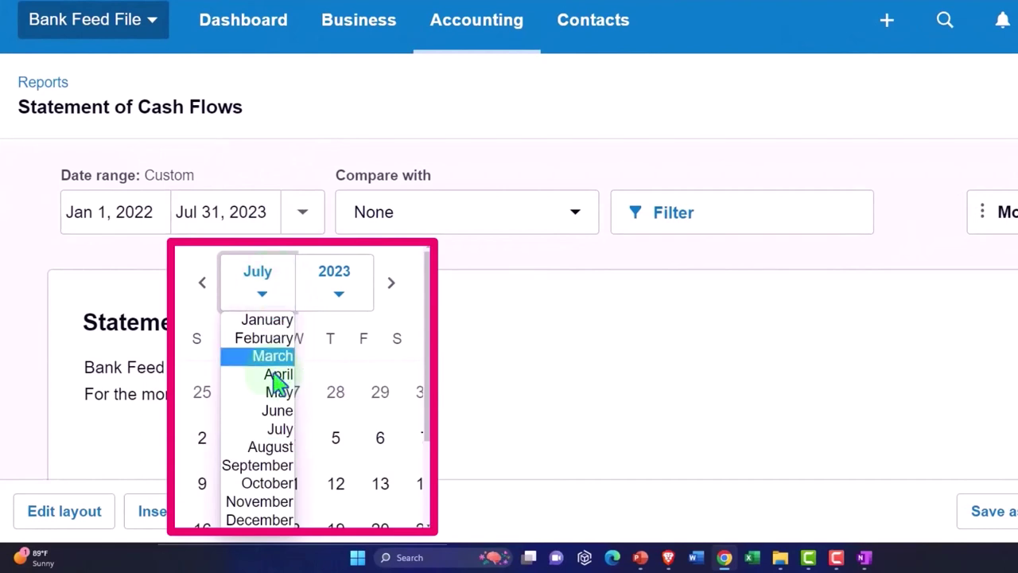
left_click(275, 503)
left_click(349, 294)
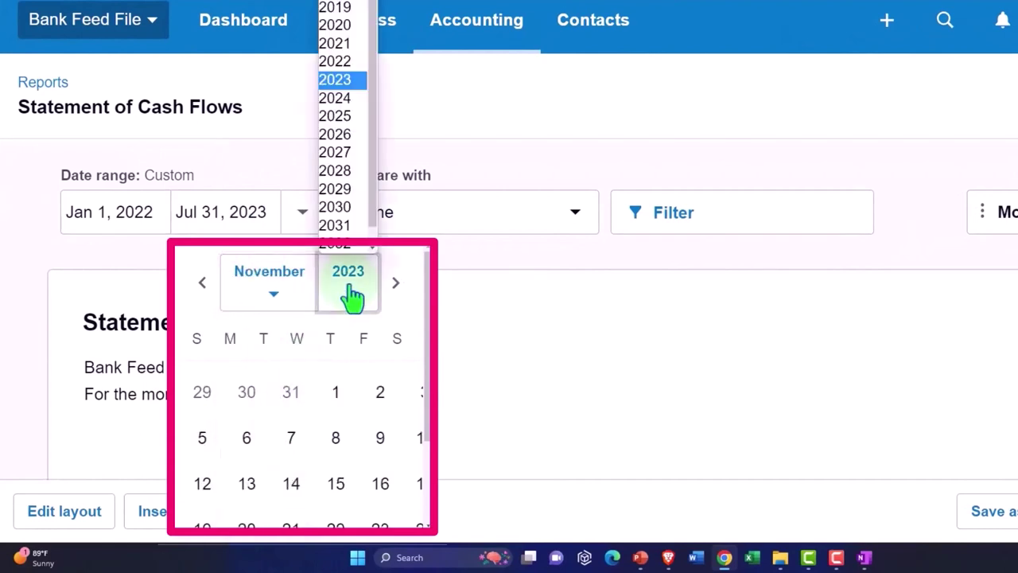
left_click(340, 63)
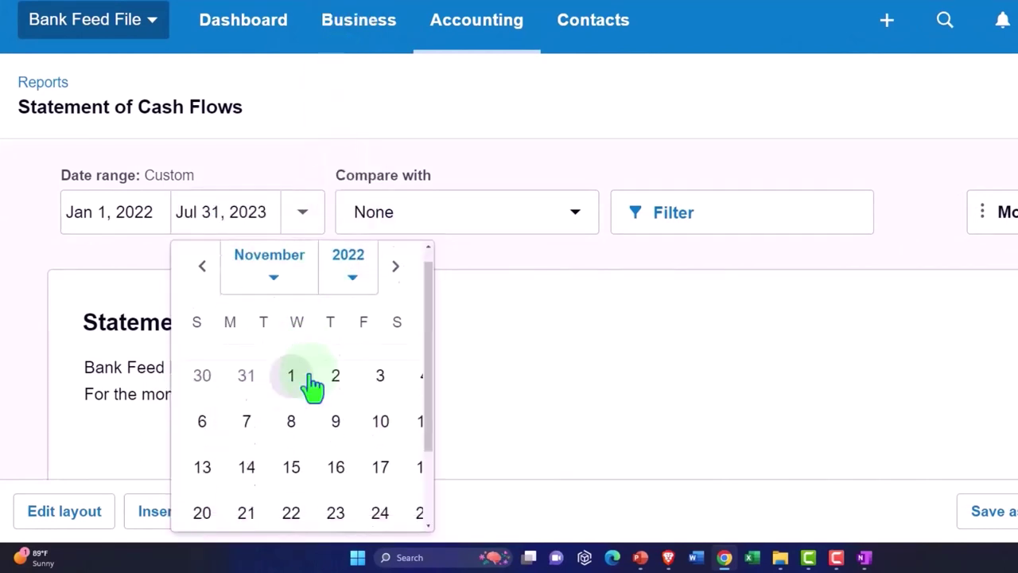
scroll(312, 386, "down", 2)
key("ctrl+minus")
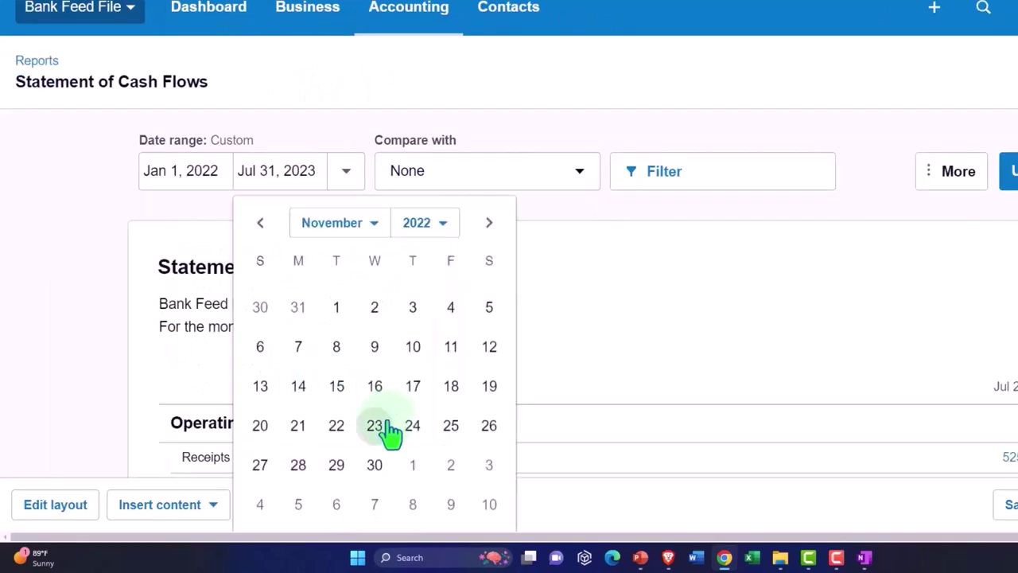
left_click(375, 466)
Step: Change the end date of the Statement of Cash Flows to Dec 31, 2022 and update the report
left_click(304, 175)
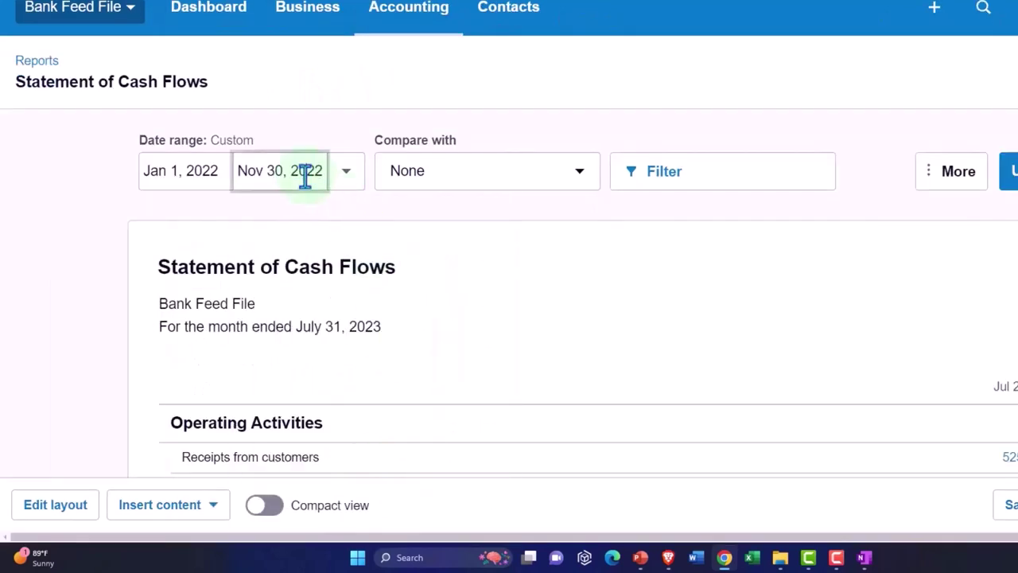
left_click(304, 175)
left_click(357, 236)
left_click(354, 404)
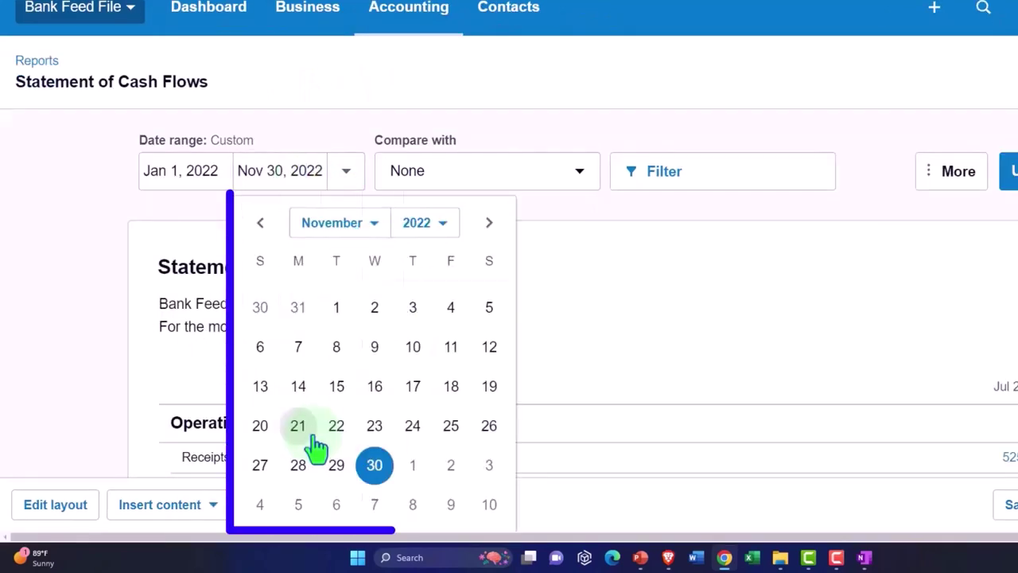
left_click(350, 238)
left_click(360, 407)
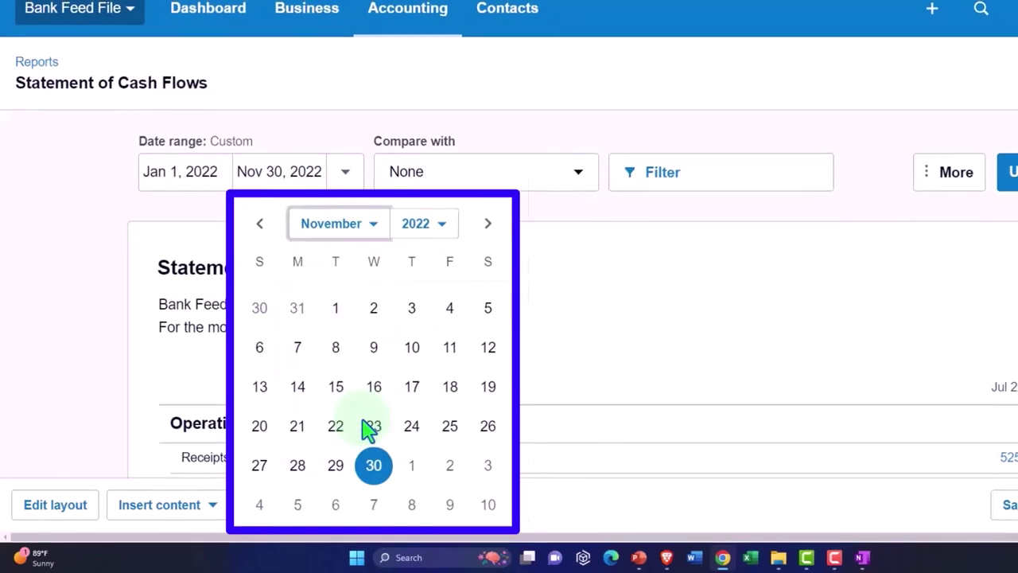
left_click(487, 223)
left_click(487, 466)
left_click(1006, 172)
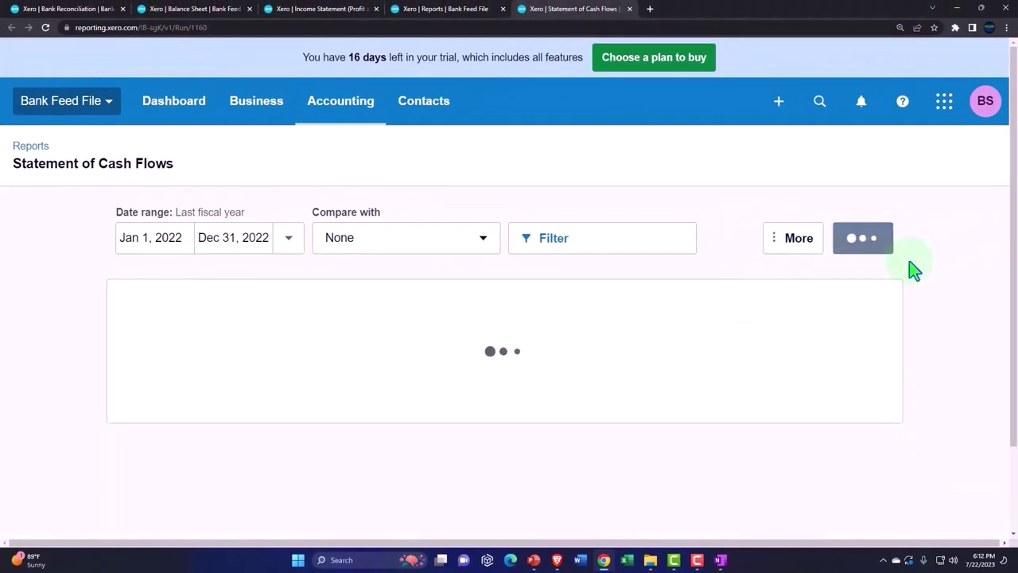
Step: Review the operating and investing activities in the Statement of Cash Flows, and examine the Balance Sheet's current and fixed assets
scroll(913, 268, "down", 3)
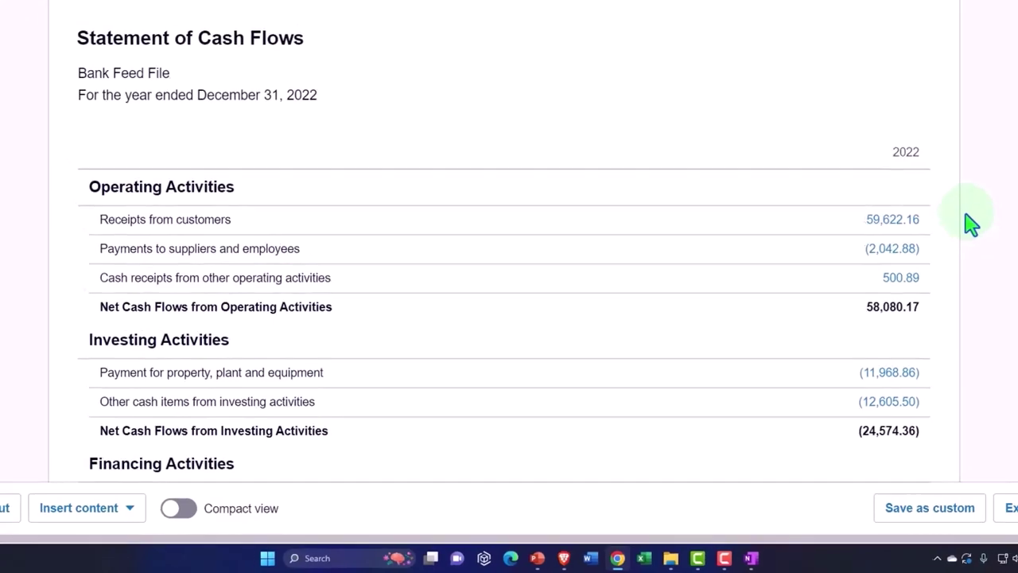
left_click(185, 11)
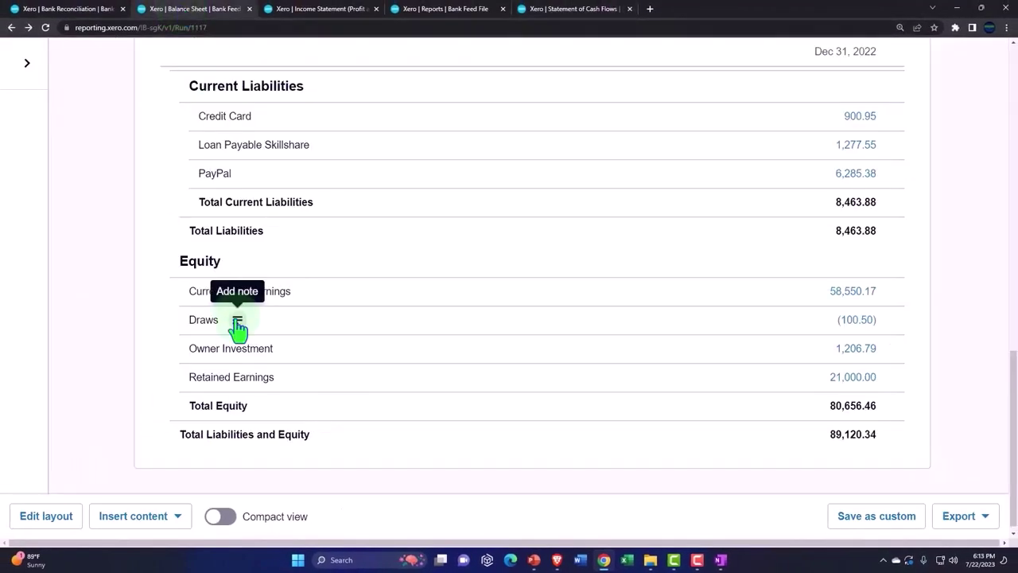
scroll(239, 326, "up", 4)
scroll(236, 318, "up", 3)
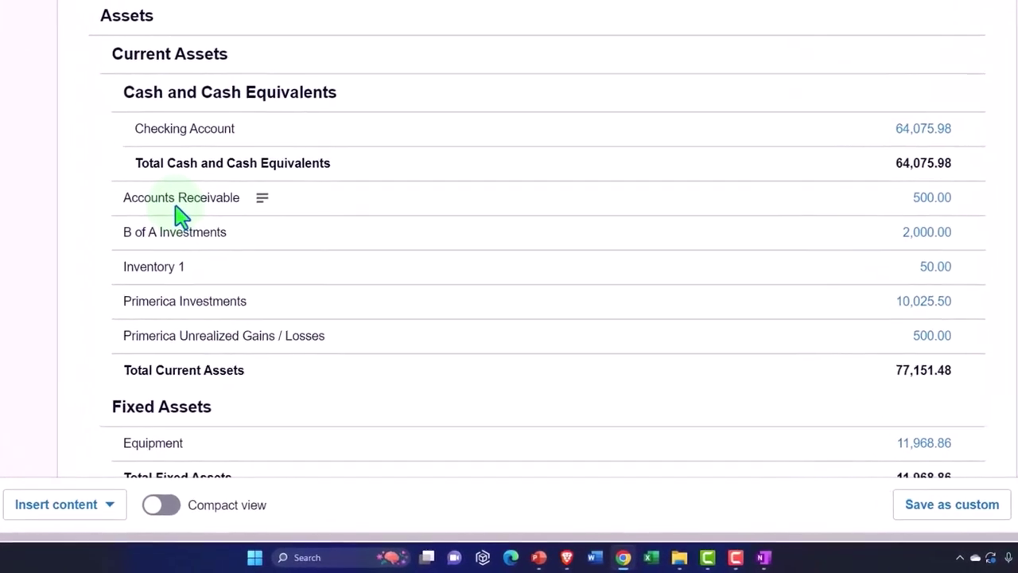
scroll(170, 199, "down", 3)
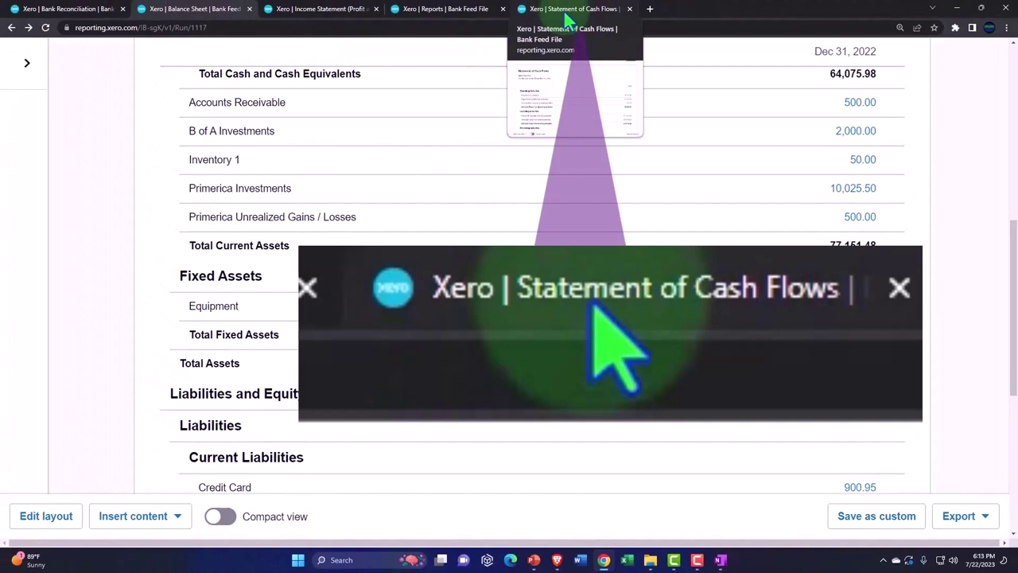
Step: Review the Income Statement's income and operating expenses, and return to the operating, investing and financing activities in the Statement of Cash Flows
left_click(306, 11)
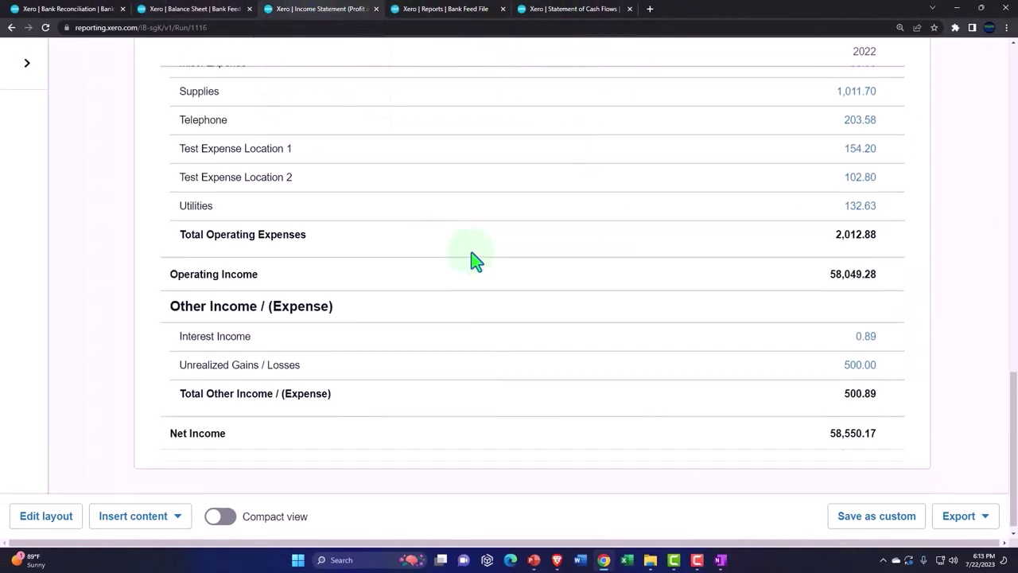
scroll(470, 260, "up", 5)
scroll(470, 259, "up", 6)
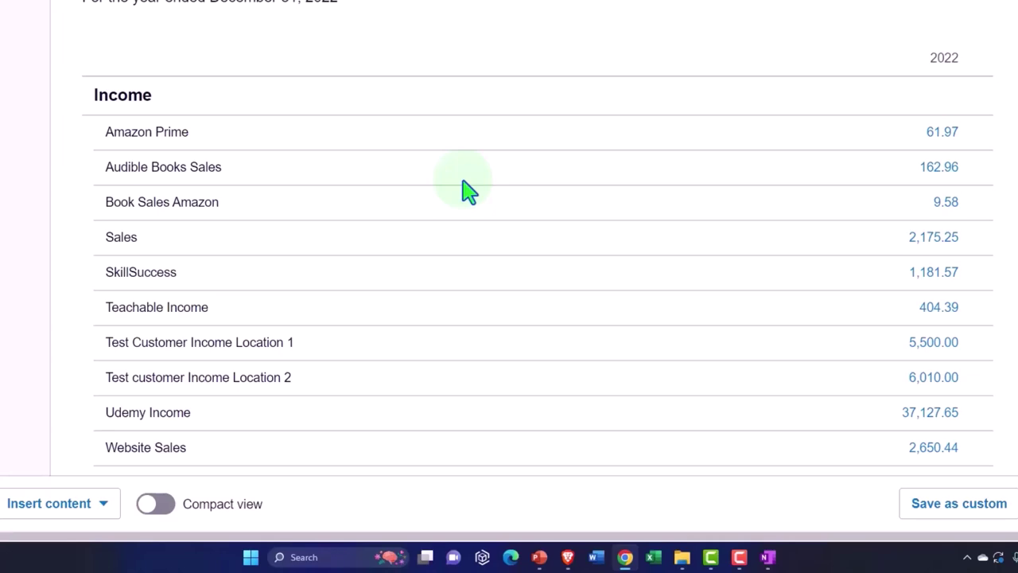
scroll(469, 191, "down", 8)
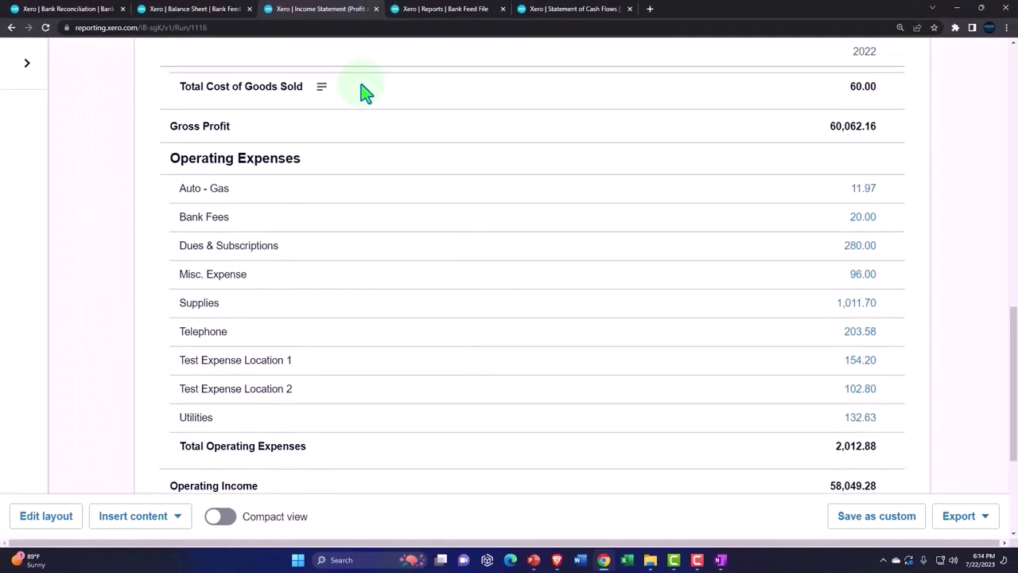
left_click(569, 10)
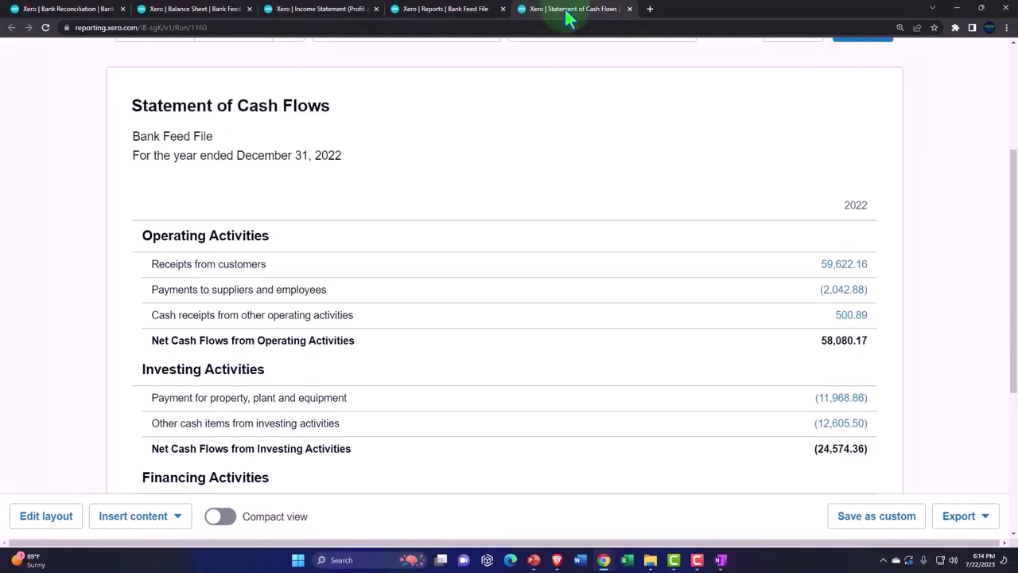
scroll(733, 259, "down", 2)
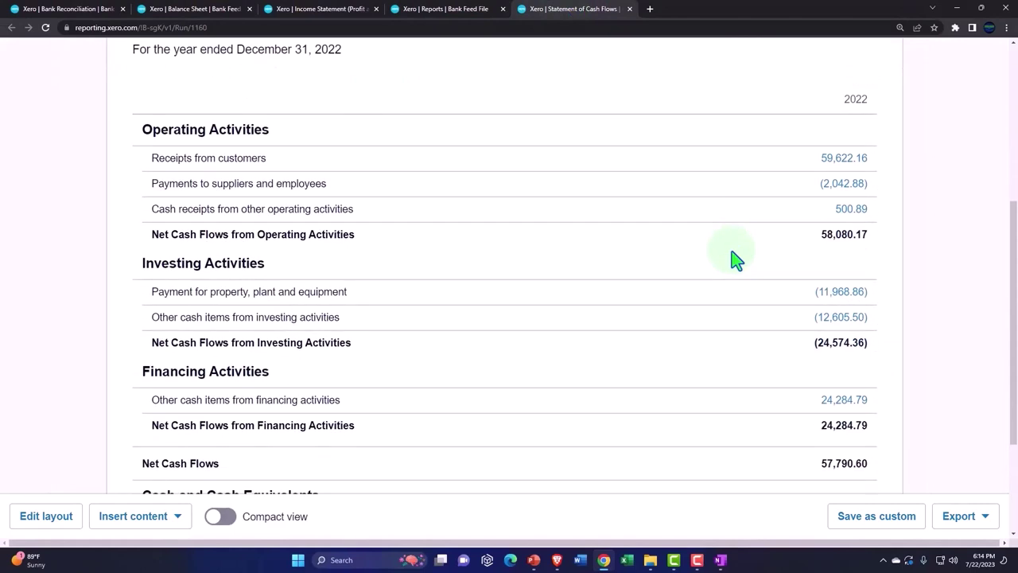